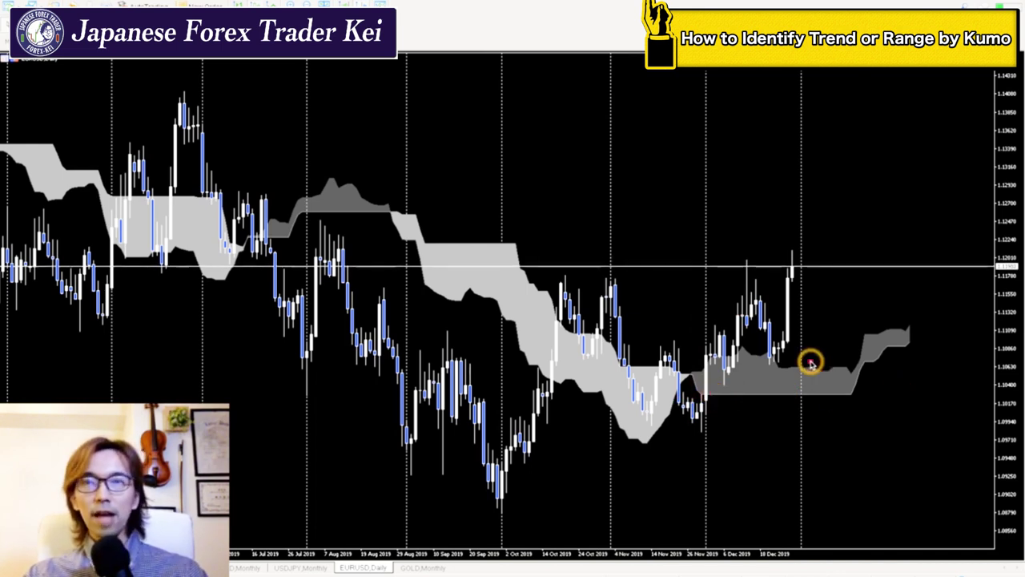
- Outline the projected Kumo ahead of the latest EURUSD daily candle in red and clear the marking
mouse_move(854, 399)
left_mouse_down()
mouse_move(854, 308)
mouse_move(854, 324)
mouse_move(925, 381)
mouse_move(854, 398)
left_mouse_up()
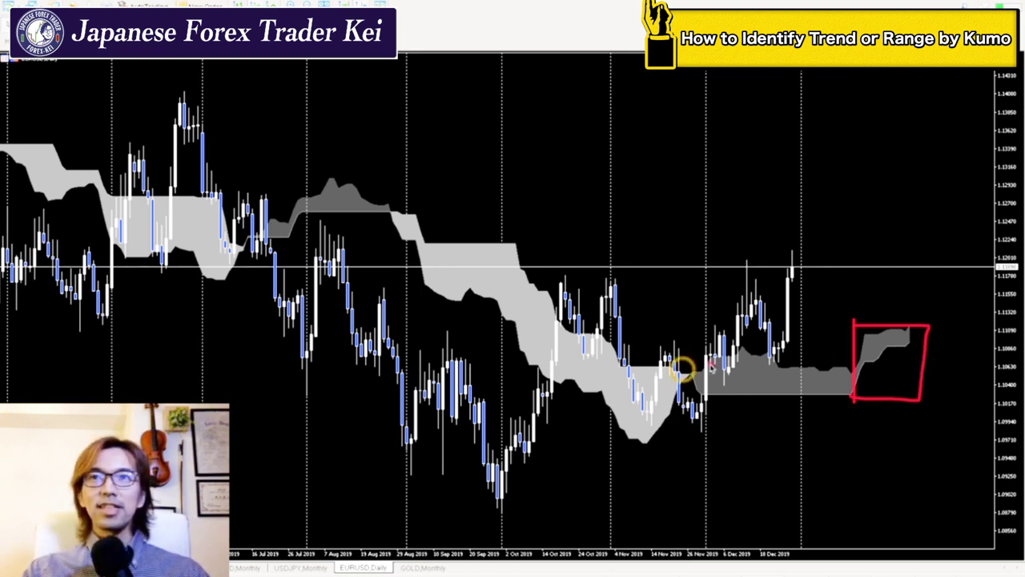
key("Escape")
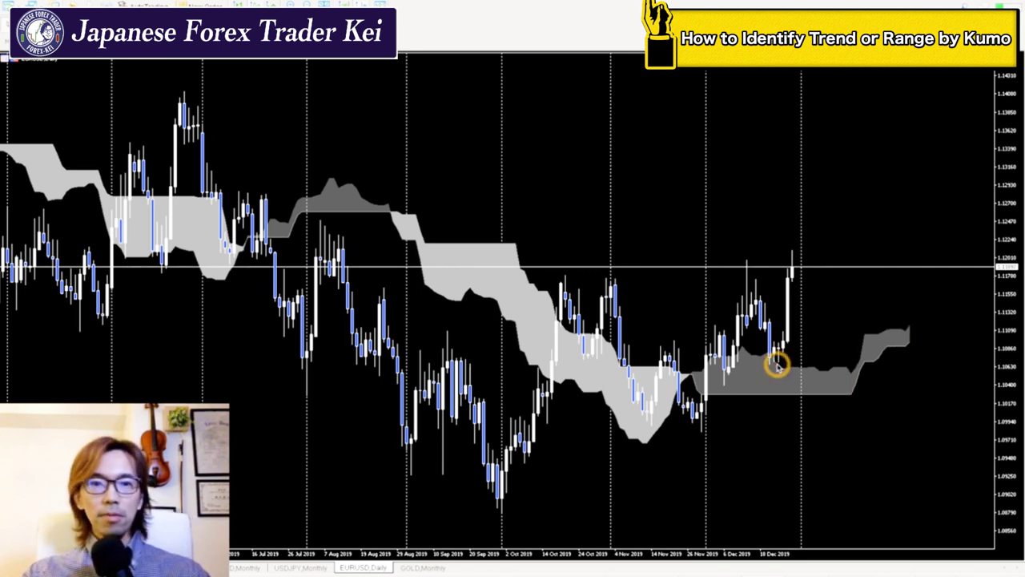
- Go back to 2018 on the chart, box the rising Kumo from January to April, and draw an upward arrow along it
scroll(424, 222, "up", 10)
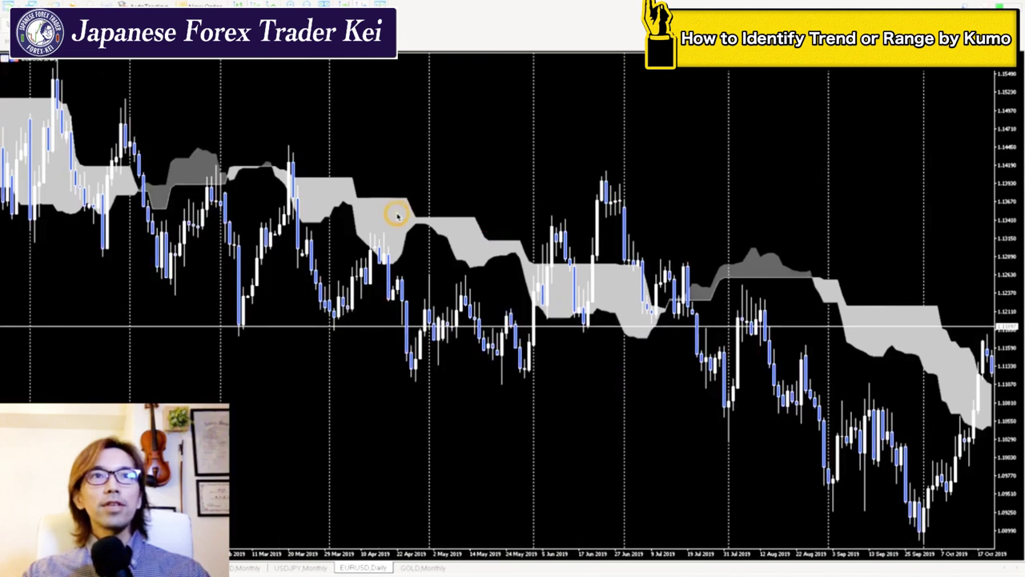
scroll(406, 181, "up", 3)
scroll(406, 181, "up", 6)
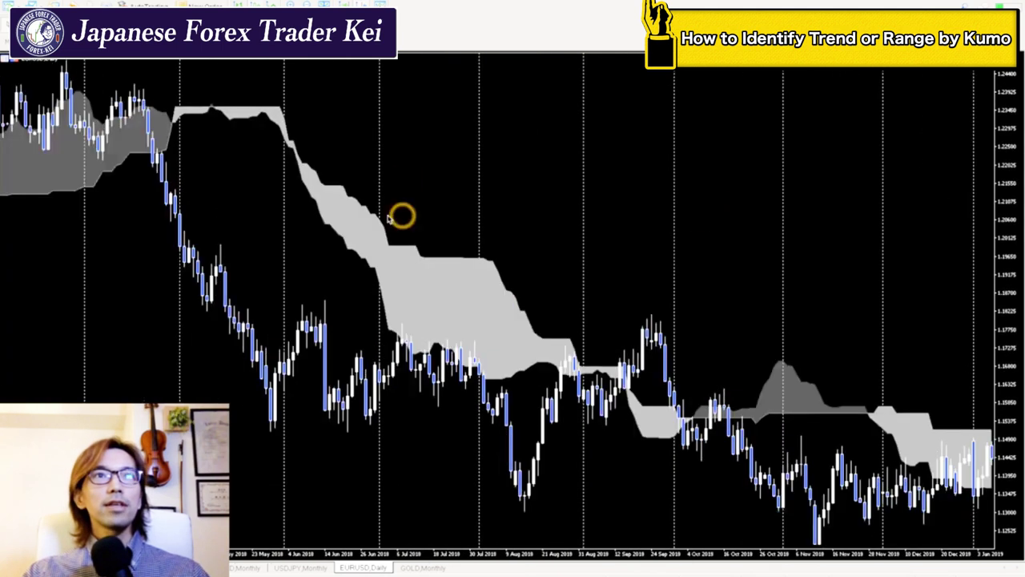
scroll(480, 215, "up", 3)
scroll(451, 162, "up", 3)
scroll(616, 204, "up", 1)
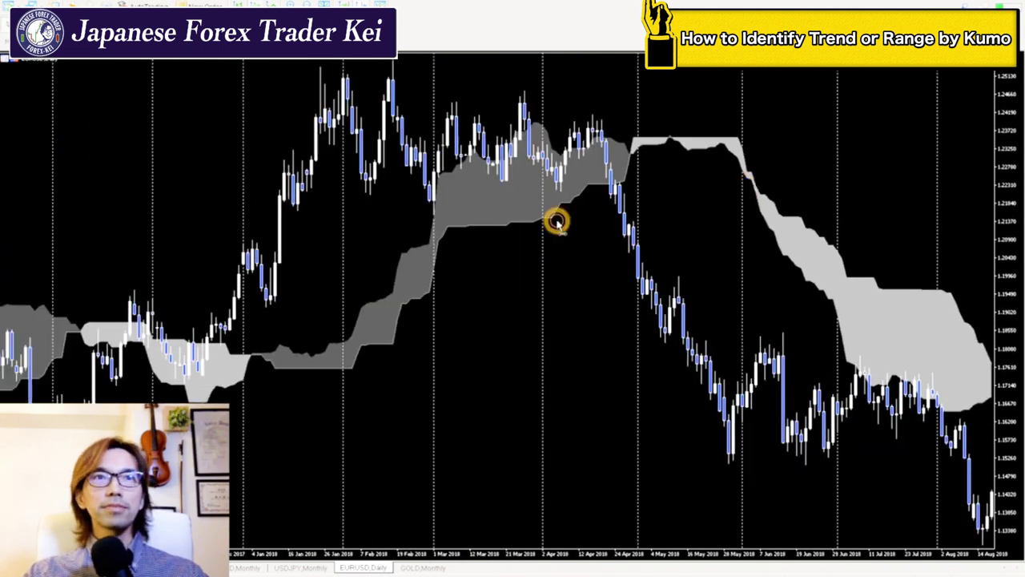
scroll(567, 376, "up", 2)
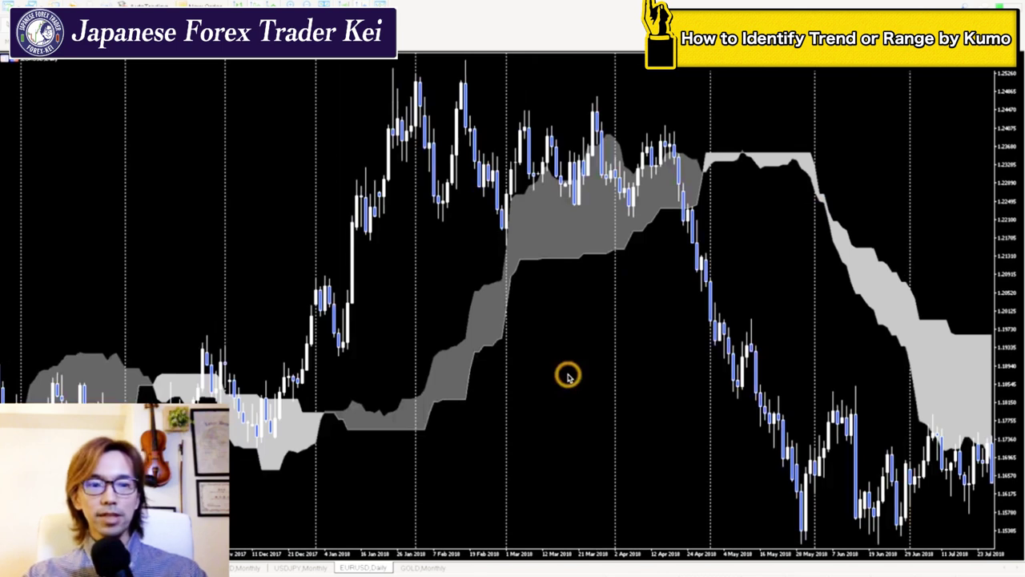
left_click_drag(334, 115, 331, 470)
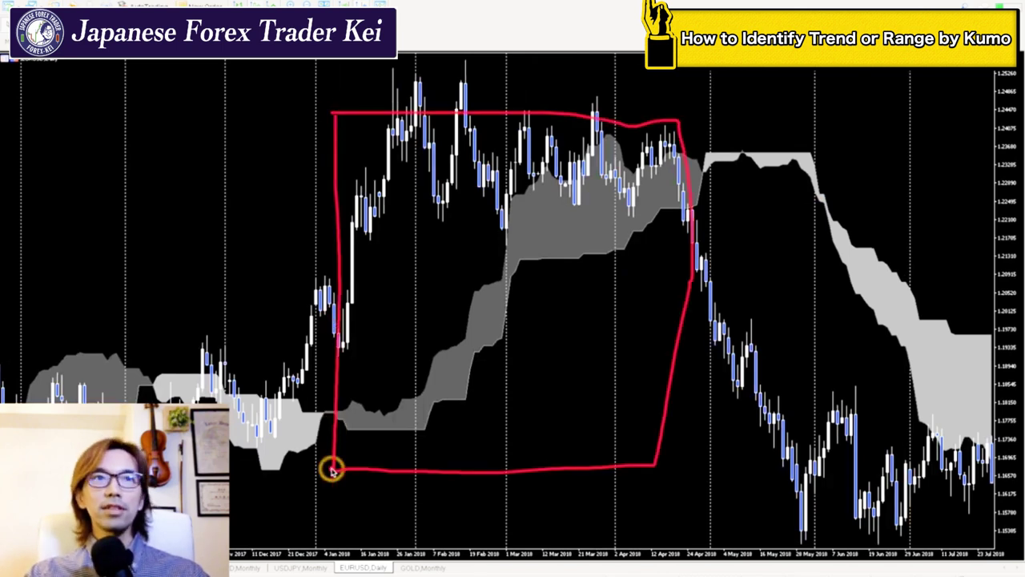
mouse_move(360, 439)
left_mouse_down()
mouse_move(618, 255)
mouse_move(606, 272)
left_mouse_up()
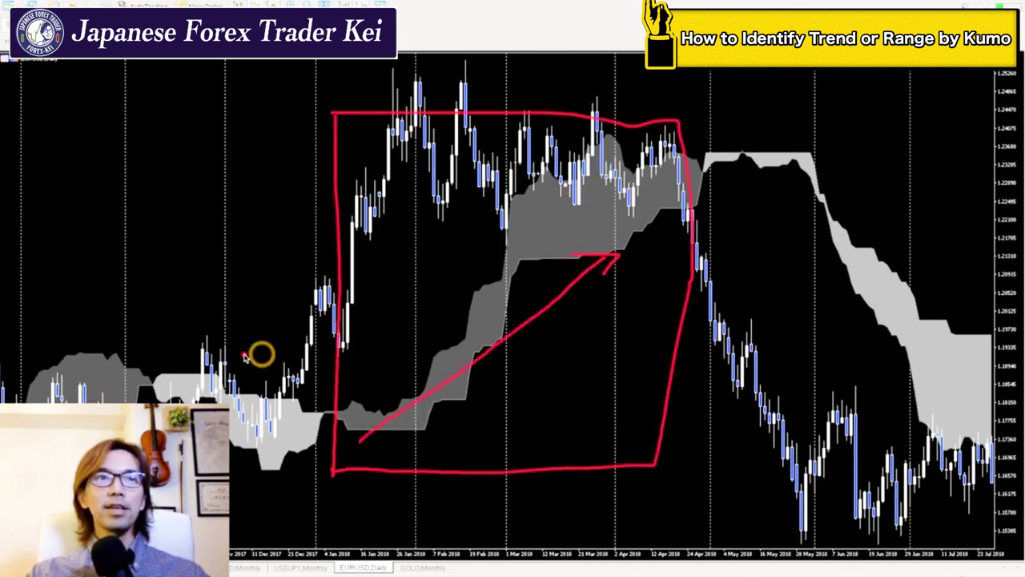
- Box the flat Kumo areas before January 2018 and from late April to early June 2018, each with a horizontal arrow
mouse_move(140, 344)
left_mouse_down()
mouse_move(311, 352)
mouse_move(331, 363)
mouse_move(323, 458)
mouse_move(231, 476)
left_mouse_up()
mouse_move(232, 414)
left_mouse_down()
mouse_move(304, 414)
mouse_move(291, 423)
left_mouse_up()
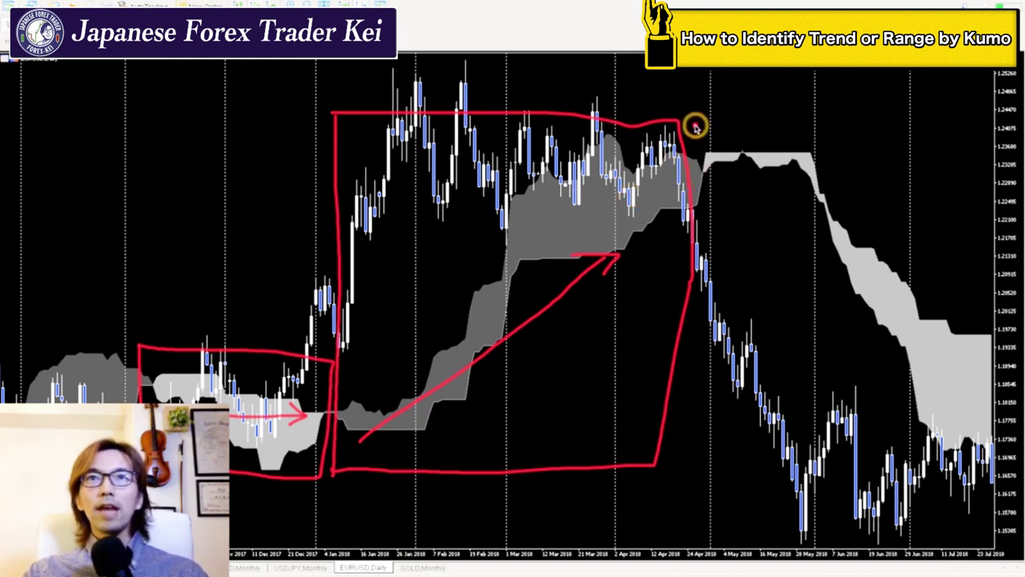
mouse_move(692, 122)
left_mouse_down()
mouse_move(838, 123)
mouse_move(828, 211)
mouse_move(690, 207)
left_mouse_up()
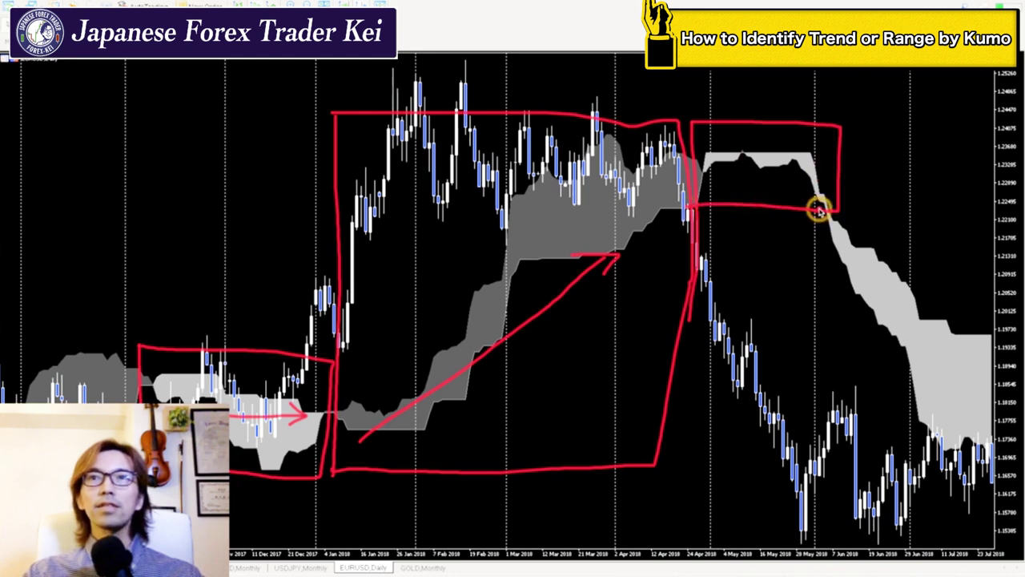
mouse_move(708, 163)
left_mouse_down()
mouse_move(824, 164)
mouse_move(807, 178)
left_mouse_up()
- Box the falling Kumo from June to July 2018 and draw a downward arrow along it
left_click_drag(818, 212, 817, 480)
mouse_move(822, 213)
left_mouse_down()
mouse_move(993, 314)
mouse_move(993, 479)
mouse_move(803, 472)
left_mouse_up()
mouse_move(840, 234)
left_mouse_down()
mouse_move(947, 411)
mouse_move(927, 418)
left_mouse_up()
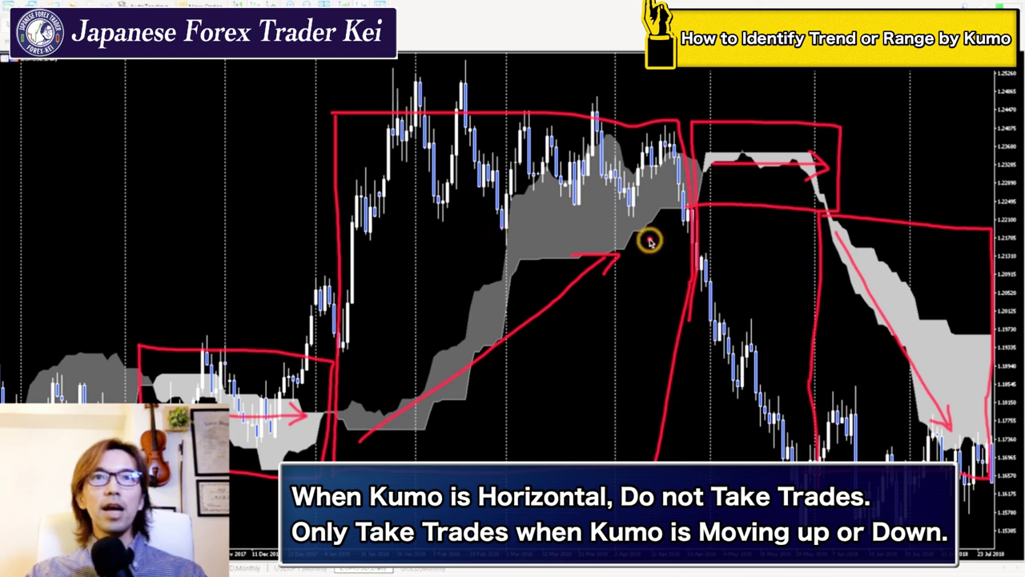
- Cross out the two flat-Kumo boxes, on either side of the January to April 2018 uptrend box, as no-trade areas
left_click_drag(687, 131, 825, 207)
mouse_move(689, 206)
left_mouse_down()
mouse_move(820, 126)
mouse_move(840, 125)
left_mouse_up()
left_click_drag(126, 327, 276, 471)
left_click_drag(230, 414, 332, 363)
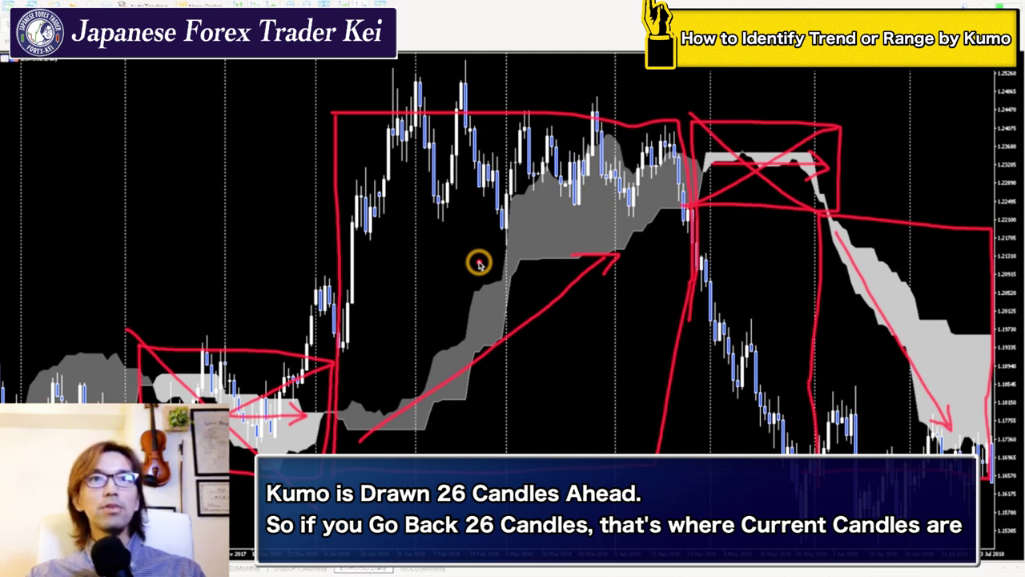
- Place a vertical line on the candle 26 candles before the start of the 2018 uptrend box
scroll(510, 270, "down", 1)
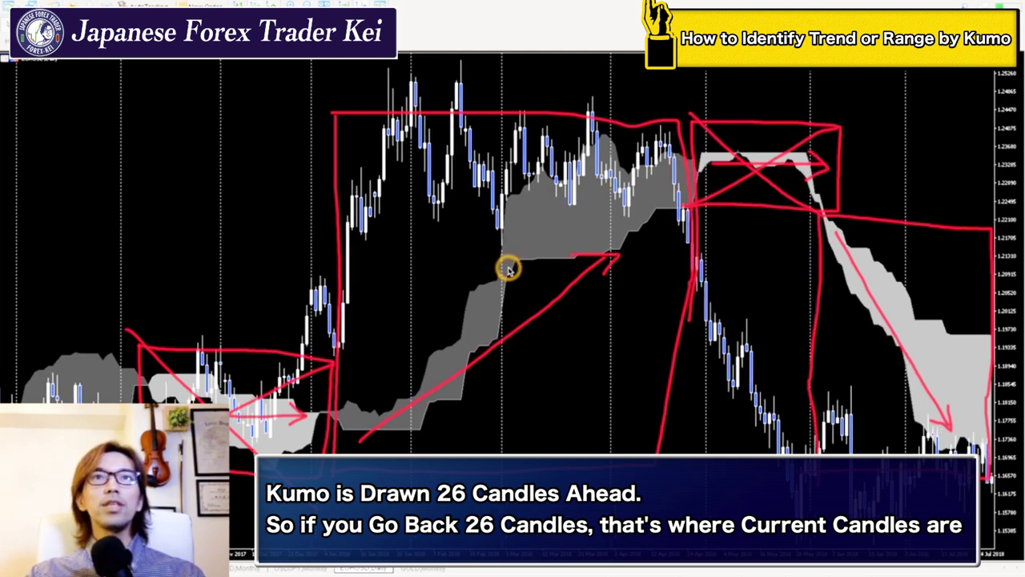
scroll(509, 269, "up", 2)
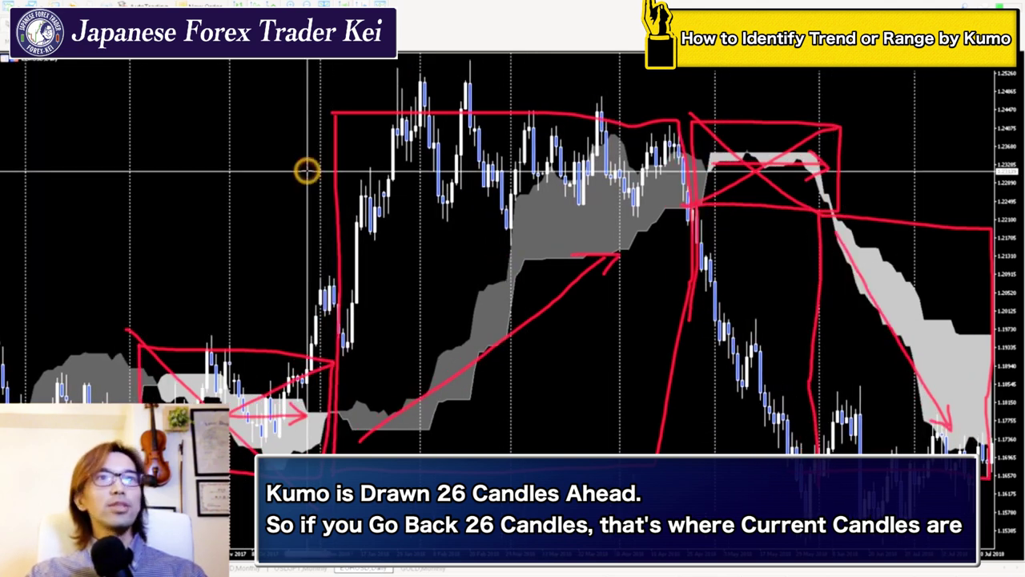
left_click_drag(336, 156, 206, 140)
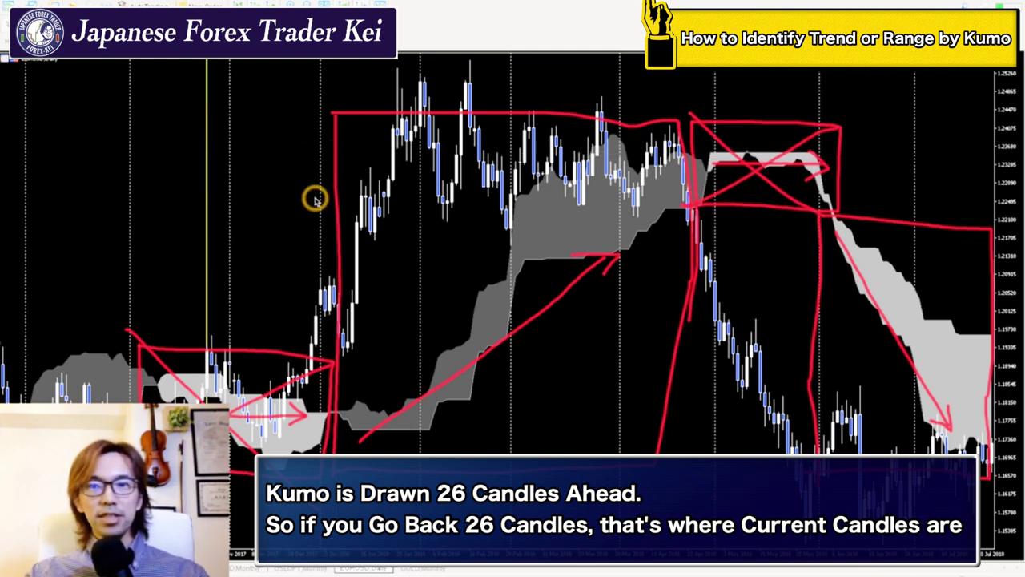
- Shift the chart so the vertical line meets the start of the uptrend box and compare the candles with the marked zones
mouse_move(315, 200)
left_mouse_down()
mouse_move(371, 201)
mouse_move(463, 249)
mouse_move(510, 201)
mouse_move(422, 209)
left_mouse_up()
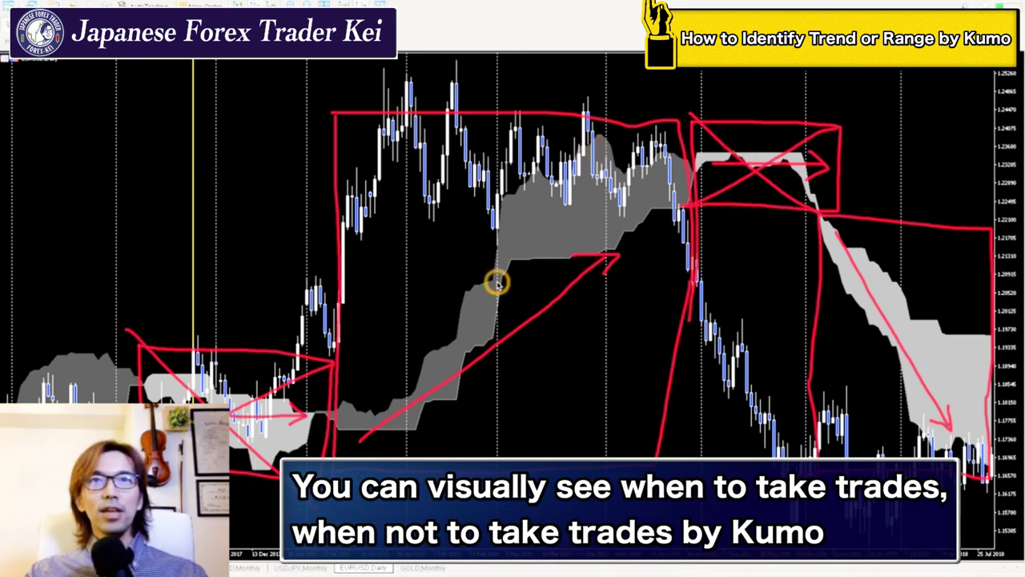
scroll(579, 283, "left", 5)
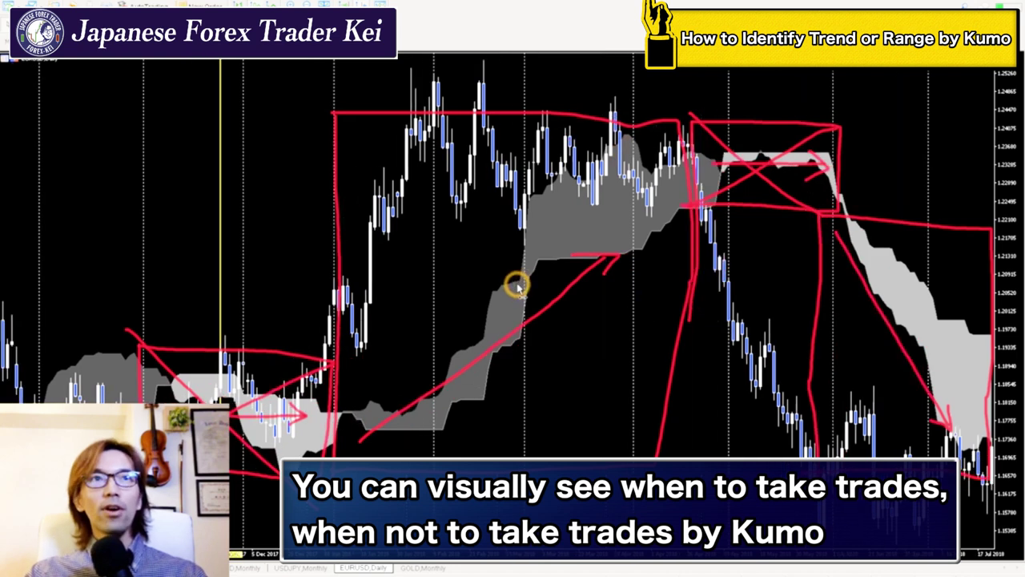
scroll(594, 297, "left", 1)
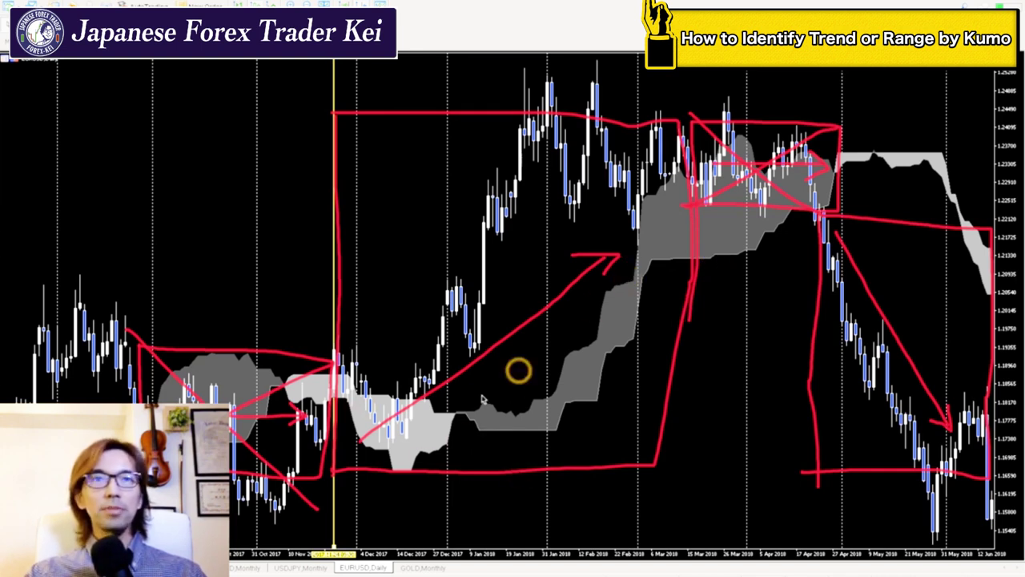
- Box the rising Kumo from late April to June 2016 with an upward arrow, and the flat Kumo just before it with a horizontal arrow
mouse_move(454, 411)
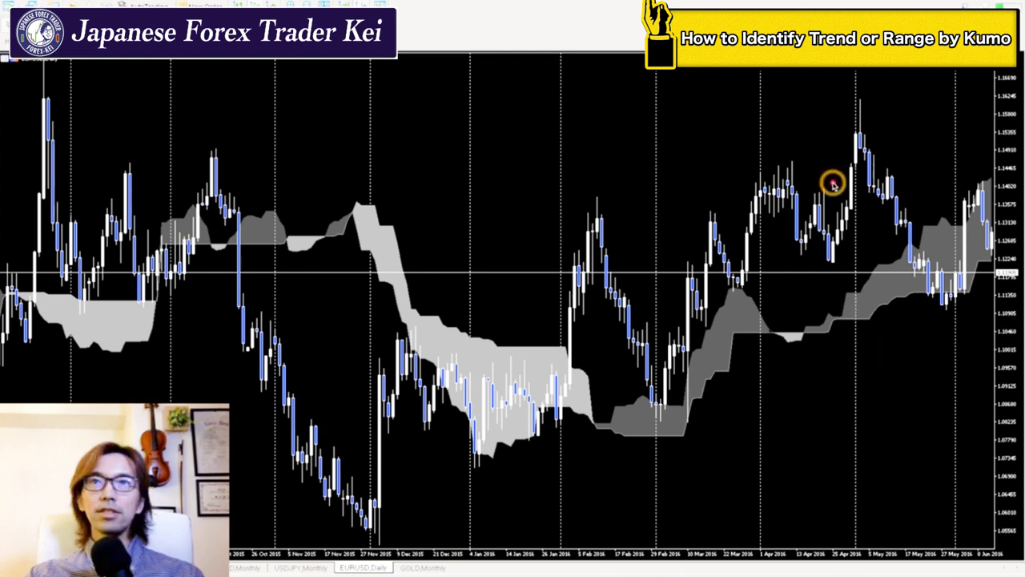
mouse_move(833, 184)
left_mouse_down()
mouse_move(983, 182)
mouse_move(986, 321)
mouse_move(844, 326)
mouse_move(831, 292)
left_mouse_up()
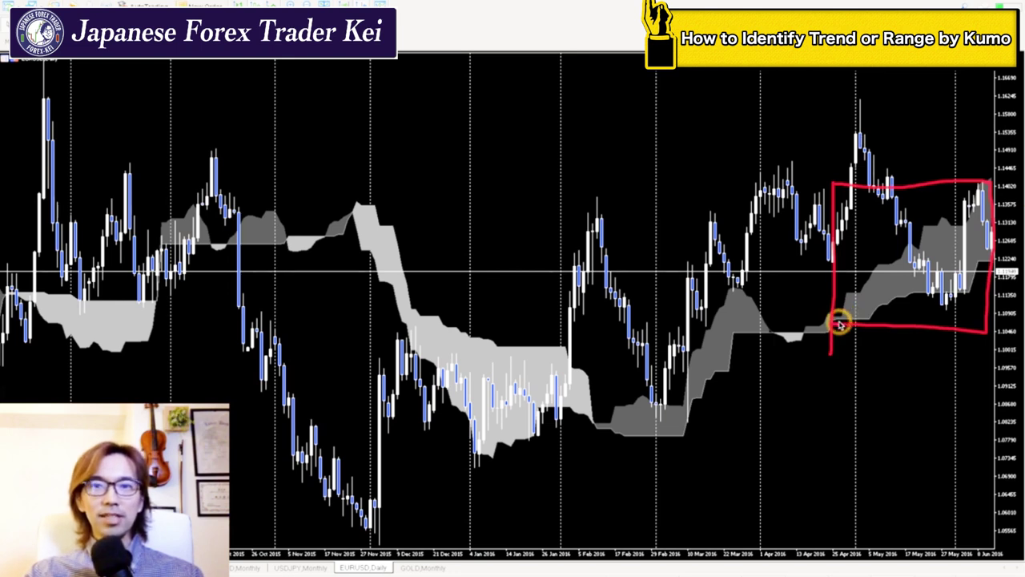
left_click_drag(922, 256, 973, 227)
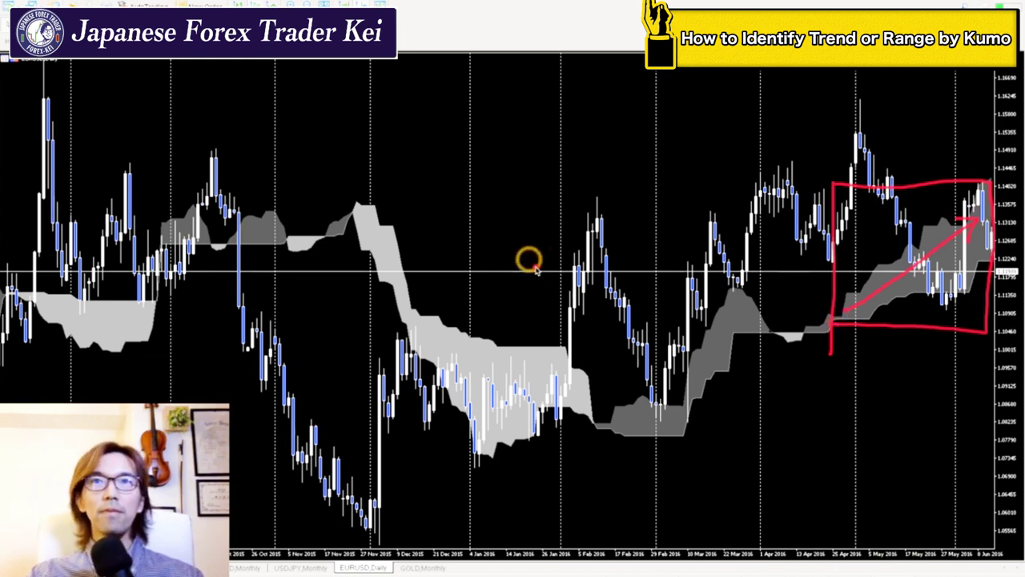
key("ctrl+z")
left_click_drag(958, 223, 974, 236)
mouse_move(737, 304)
left_mouse_down()
mouse_move(830, 332)
mouse_move(822, 350)
mouse_move(737, 346)
left_mouse_up()
left_click_drag(616, 312, 616, 462)
mouse_move(616, 310)
left_mouse_down()
mouse_move(735, 306)
mouse_move(730, 427)
mouse_move(655, 440)
left_mouse_up()
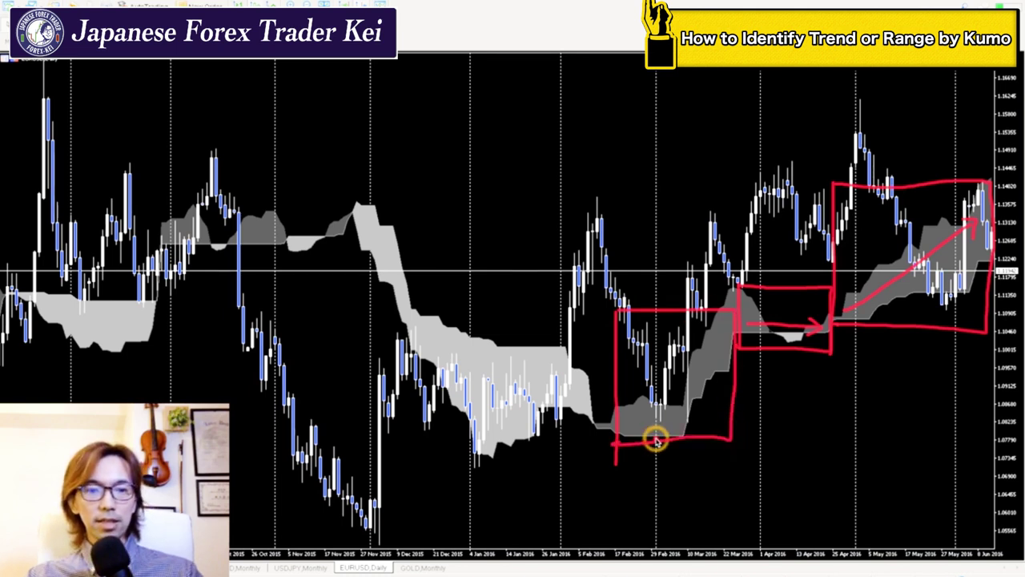
key("ctrl+z")
key("ctrl+z")
- Box the March 2016 rise, the flat Kumo before it and the late 2015 drop, adding an arrow for each direction
mouse_move(735, 288)
left_mouse_down()
mouse_move(670, 291)
mouse_move(679, 304)
mouse_move(683, 422)
mouse_move(731, 420)
mouse_move(735, 346)
left_mouse_up()
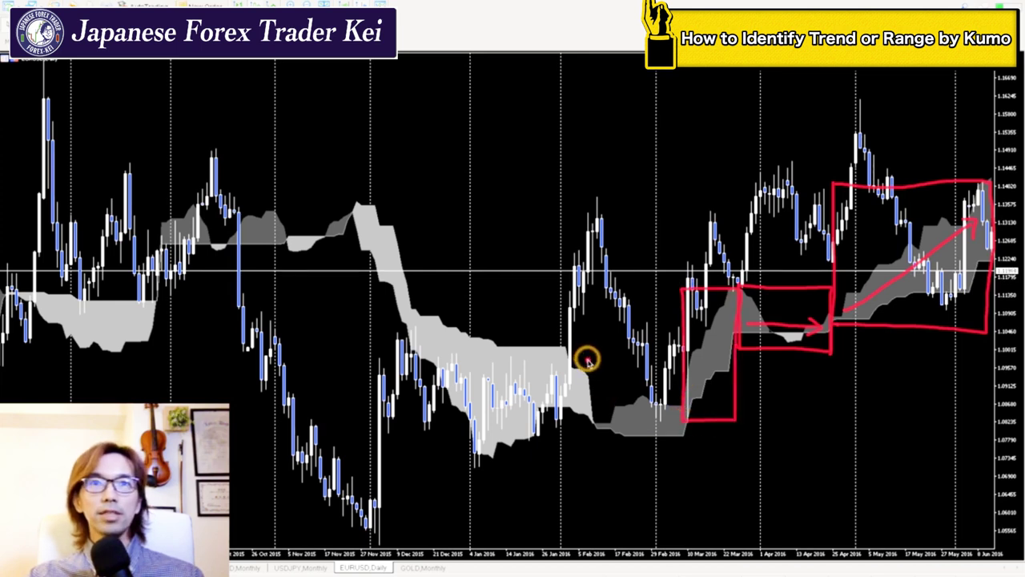
mouse_move(389, 321)
left_mouse_down()
mouse_move(534, 325)
mouse_move(389, 457)
mouse_move(390, 320)
left_mouse_up()
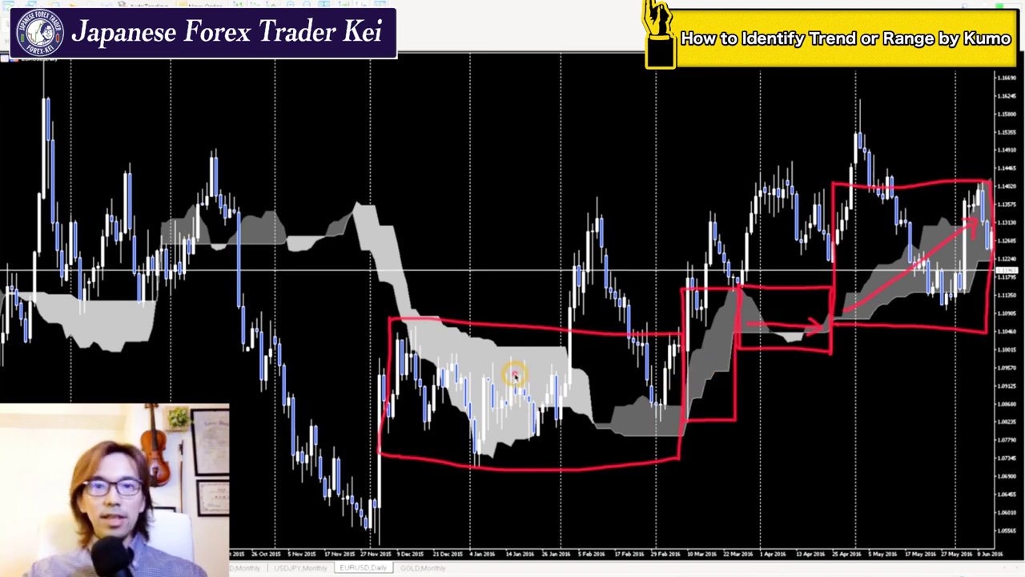
mouse_move(344, 196)
left_mouse_down()
mouse_move(344, 245)
mouse_move(342, 160)
mouse_move(390, 294)
left_mouse_up()
mouse_move(405, 391)
left_mouse_down()
mouse_move(643, 394)
mouse_move(713, 341)
mouse_move(725, 317)
mouse_move(725, 333)
left_mouse_up()
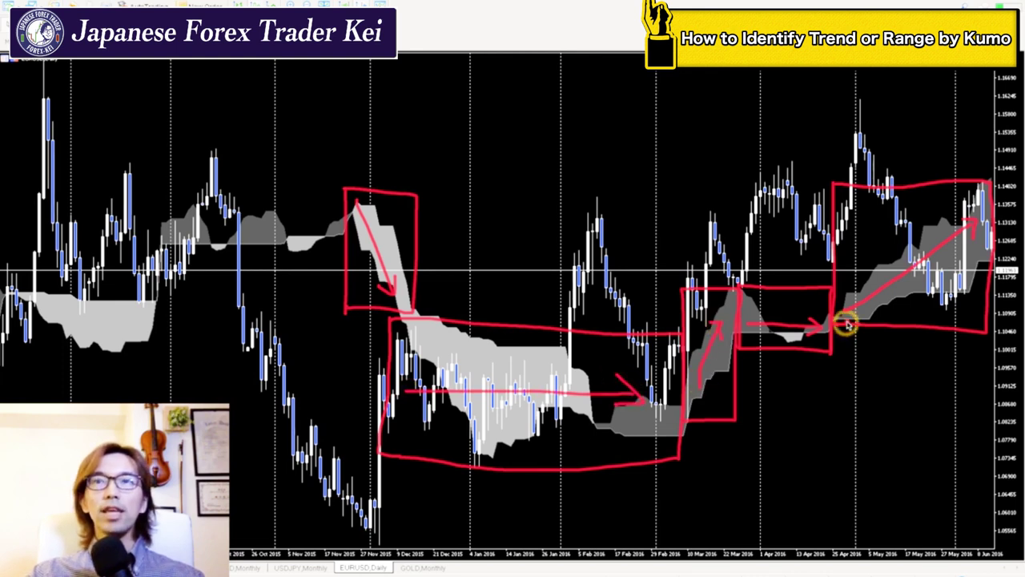
- Box the two flat Kumo areas before the late 2015 drop and draw a horizontal arrow through each
mouse_move(344, 189)
left_mouse_down()
mouse_move(153, 184)
mouse_move(153, 245)
mouse_move(318, 252)
left_mouse_up()
left_click_drag(193, 218, 333, 221)
left_click_drag(316, 212, 332, 221)
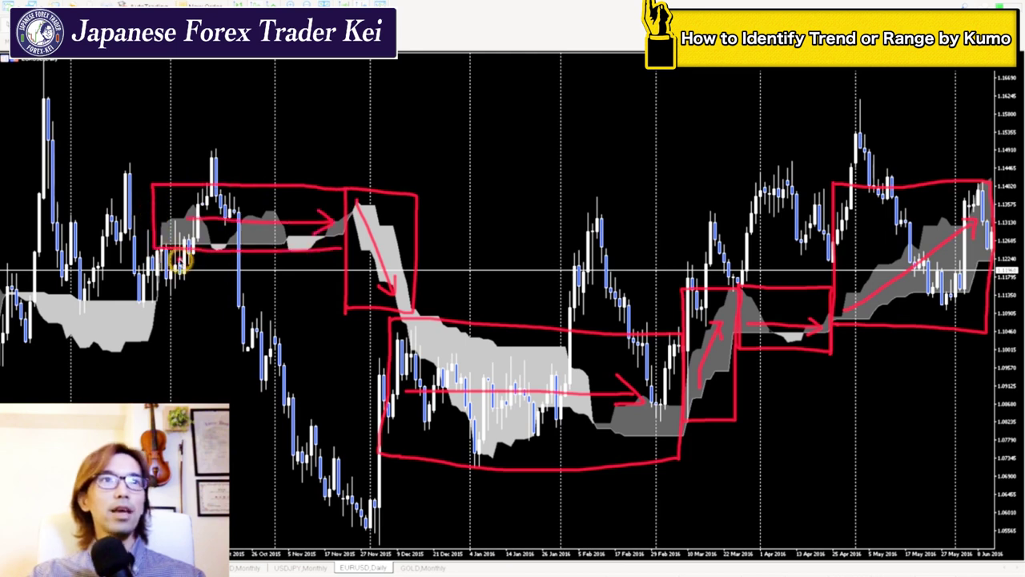
mouse_move(164, 258)
left_mouse_down()
mouse_move(71, 257)
mouse_move(4, 310)
mouse_move(155, 297)
mouse_move(151, 316)
mouse_move(132, 322)
left_mouse_up()
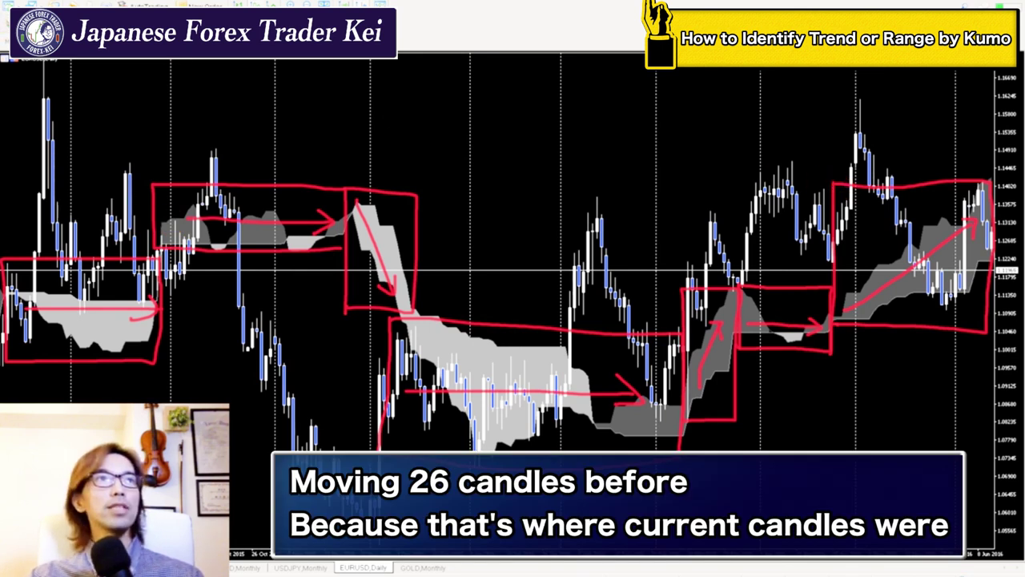
- Place a vertical line in March 2016, 26 candles before the start of the late April uptrend box
left_click_drag(833, 206, 707, 203)
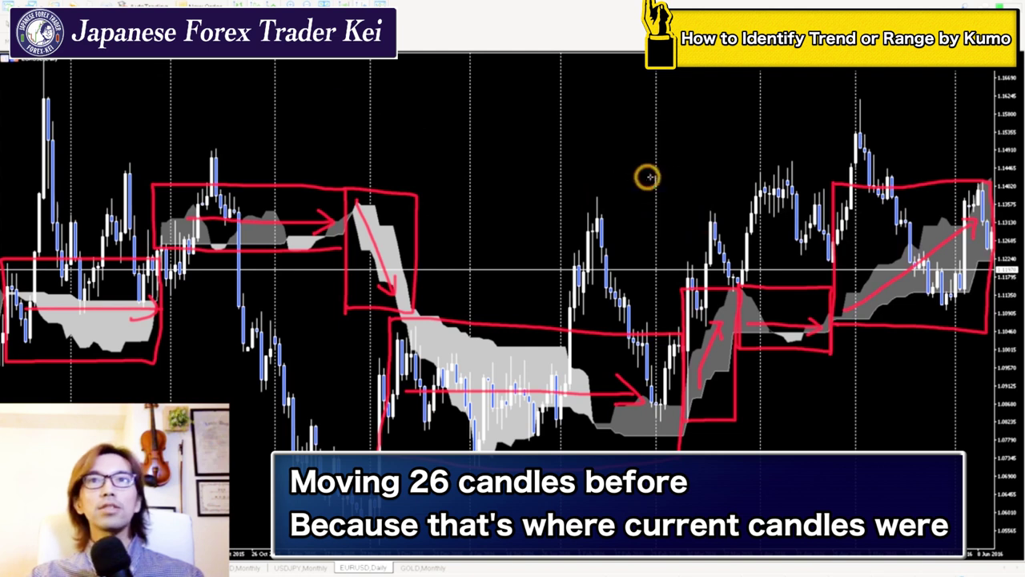
left_click(709, 194)
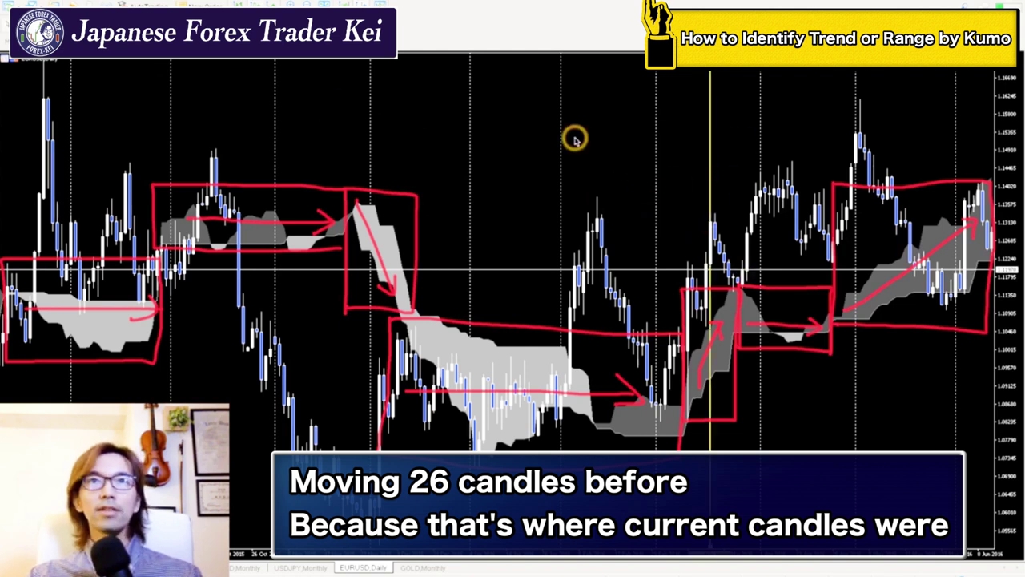
- Shift the chart until the vertical line meets the start of the late April uptrend box, and clear all red markings
left_click_drag(576, 140, 661, 145)
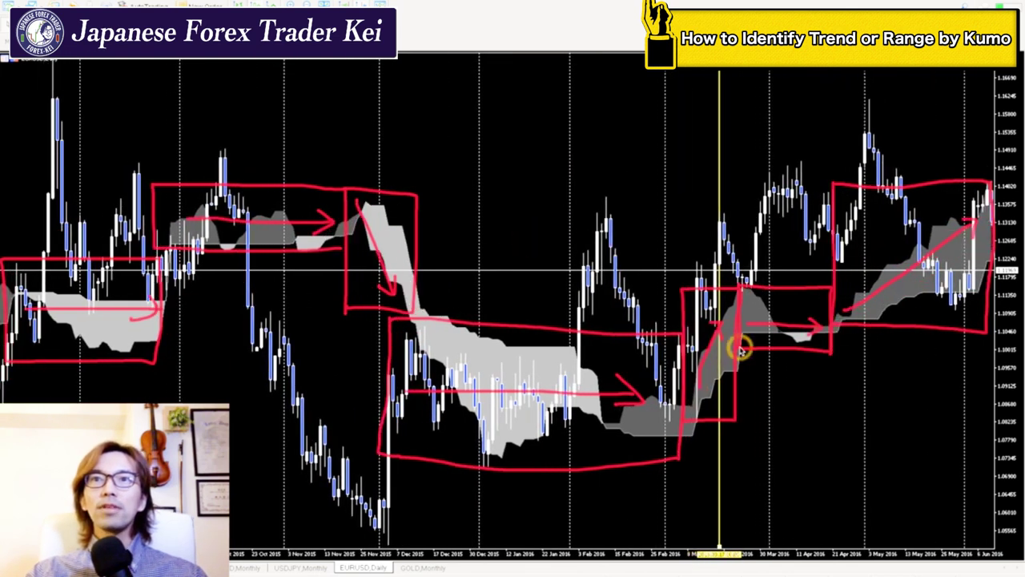
scroll(632, 196, "up", 2)
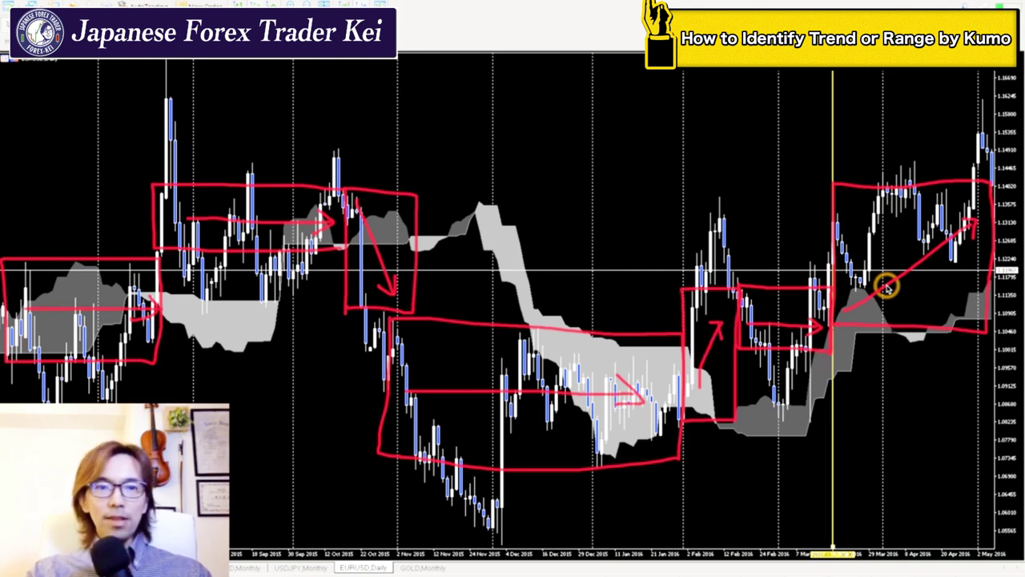
key("Escape")
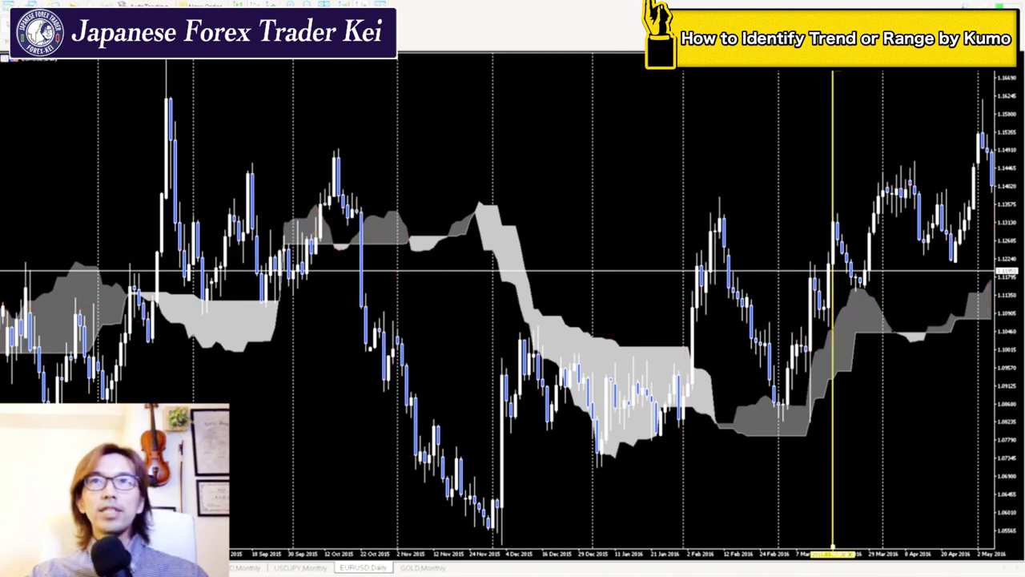